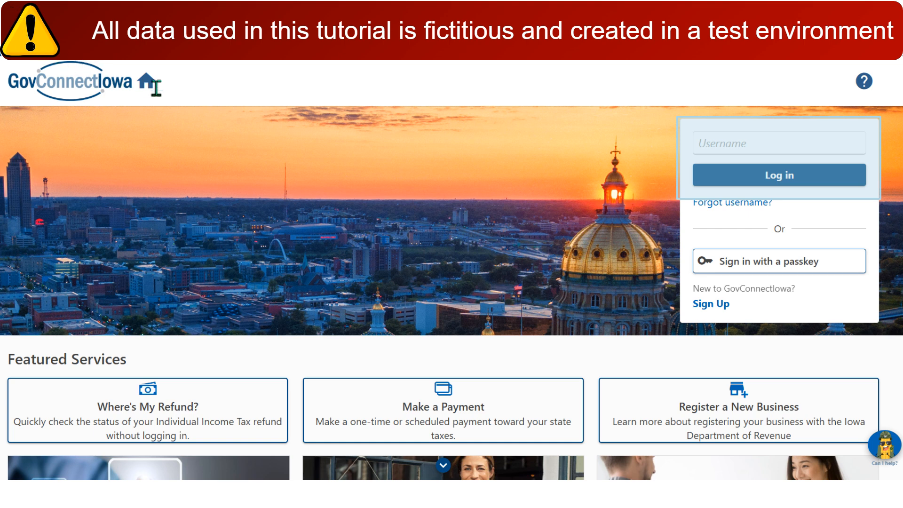
# Step: Log in, find the registration services matching "register a", and start registering a new business, continuing past the introduction
pyautogui.click(662, 122)
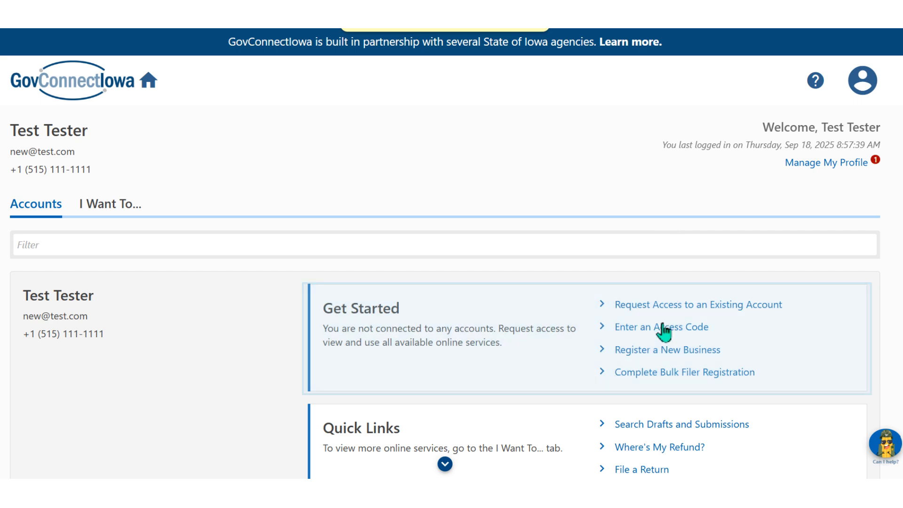
pyautogui.click(659, 351)
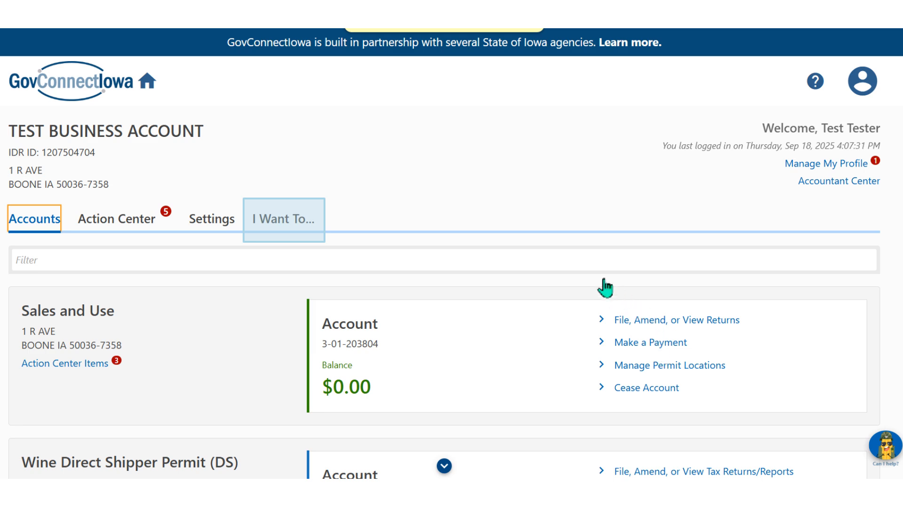
pyautogui.click(285, 220)
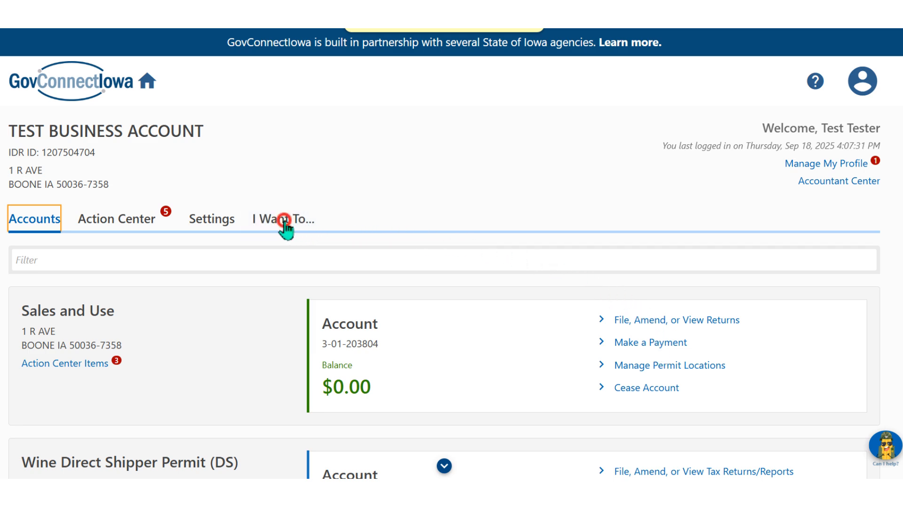
pyautogui.click(274, 262)
pyautogui.write('register a')
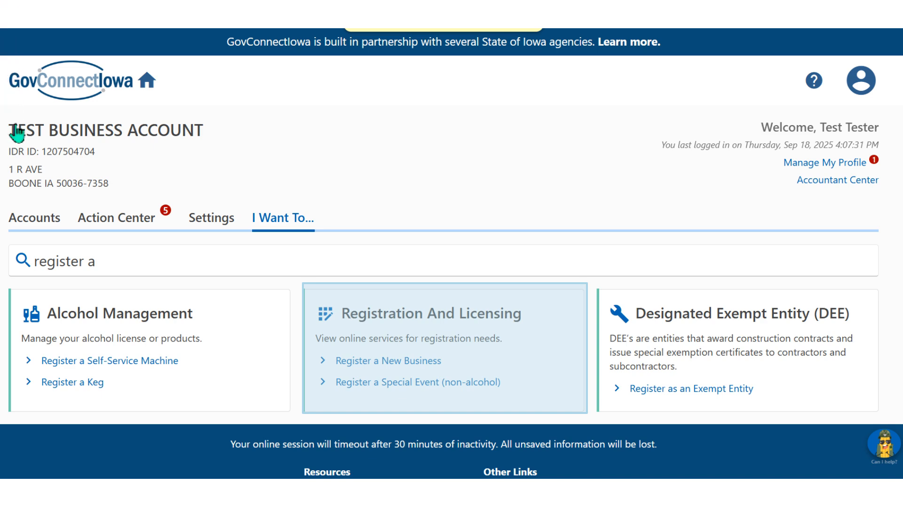
pyautogui.click(387, 363)
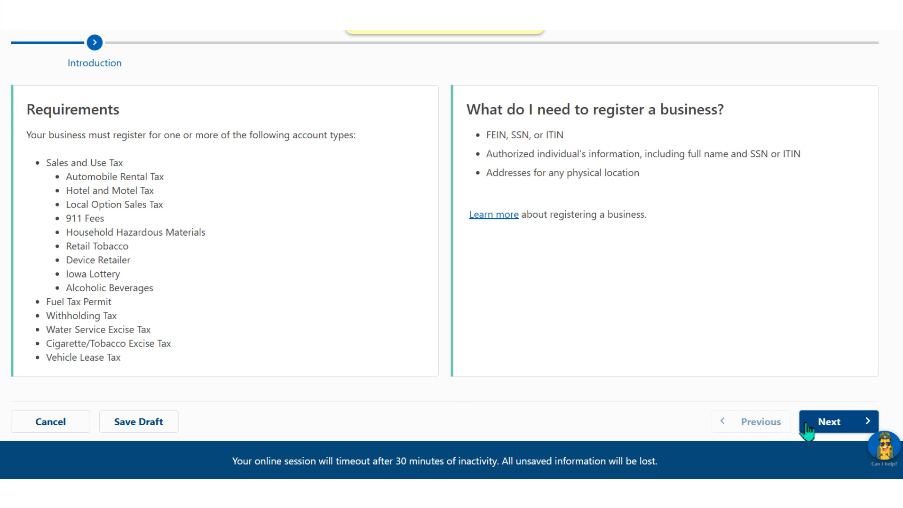
pyautogui.click(832, 422)
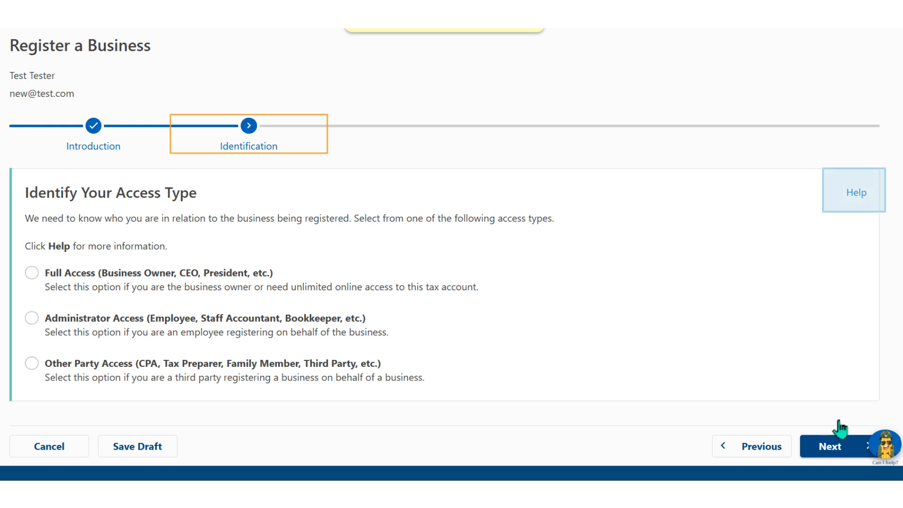
# Step: Consult the access type help, choose Full Access (Business Owner, CEO, President, etc.) and continue
pyautogui.click(857, 194)
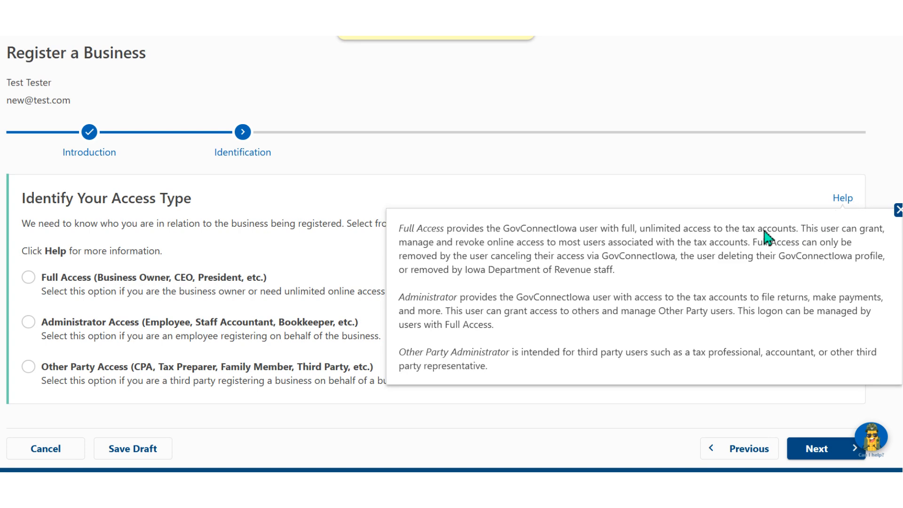
pyautogui.click(28, 277)
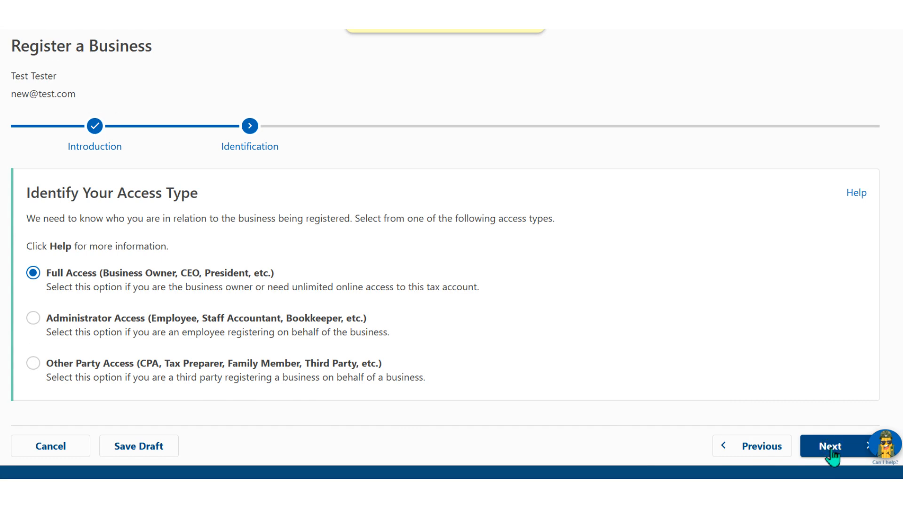
pyautogui.click(826, 453)
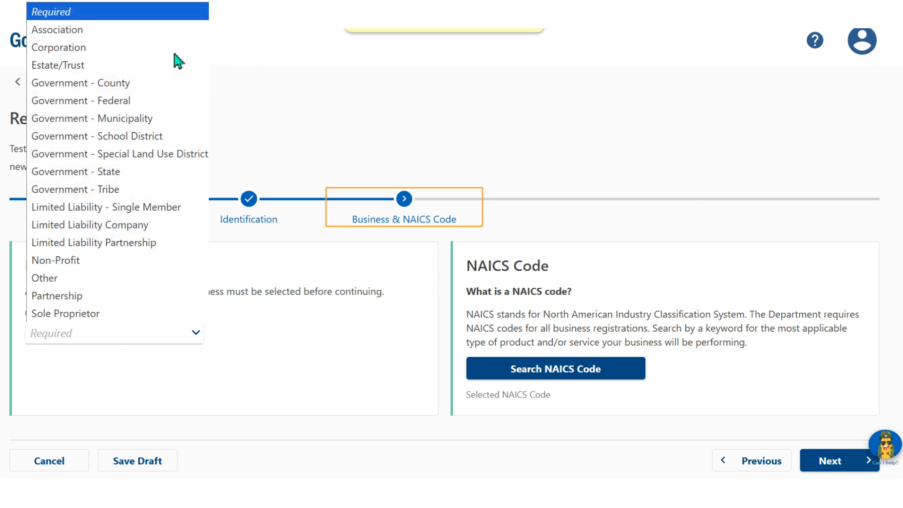
# Step: Set the business type to Corporation, sub type Public Corporation, and select NAICS code 457110 from a keyword search for "convenience"
pyautogui.click(62, 50)
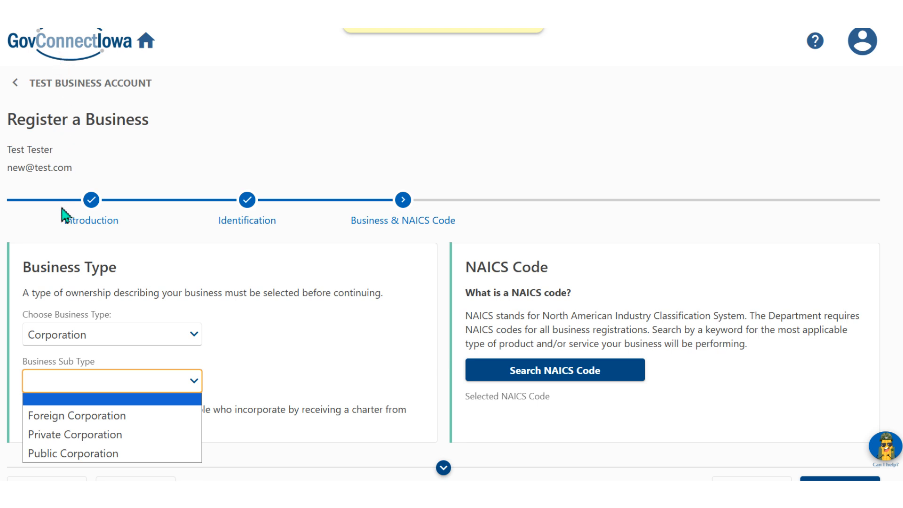
pyautogui.click(74, 453)
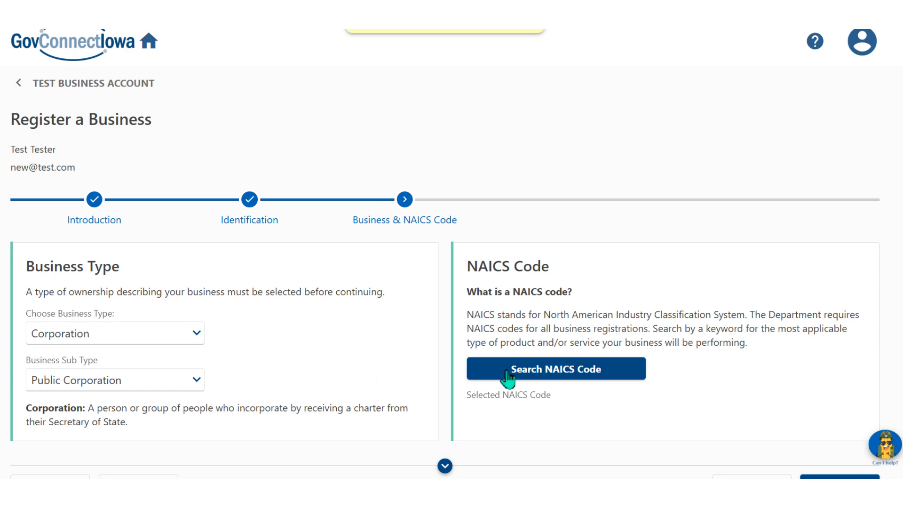
pyautogui.click(553, 369)
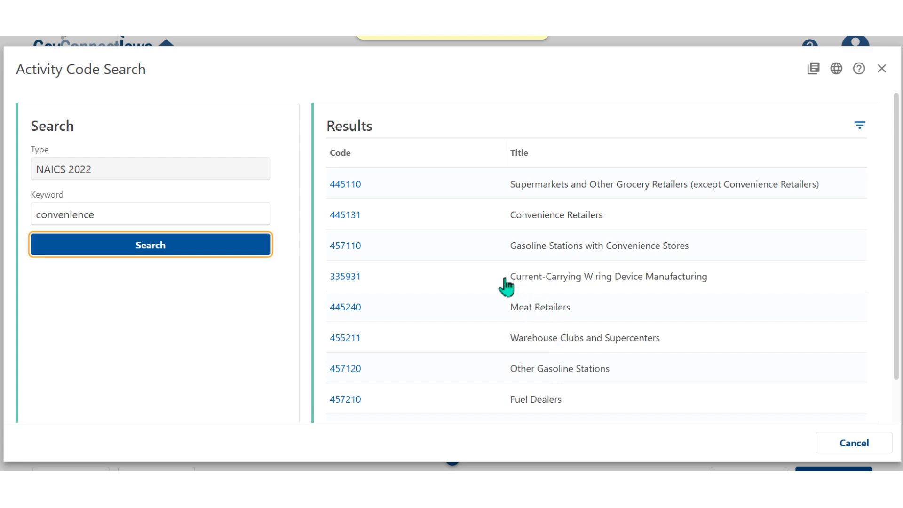
pyautogui.click(343, 246)
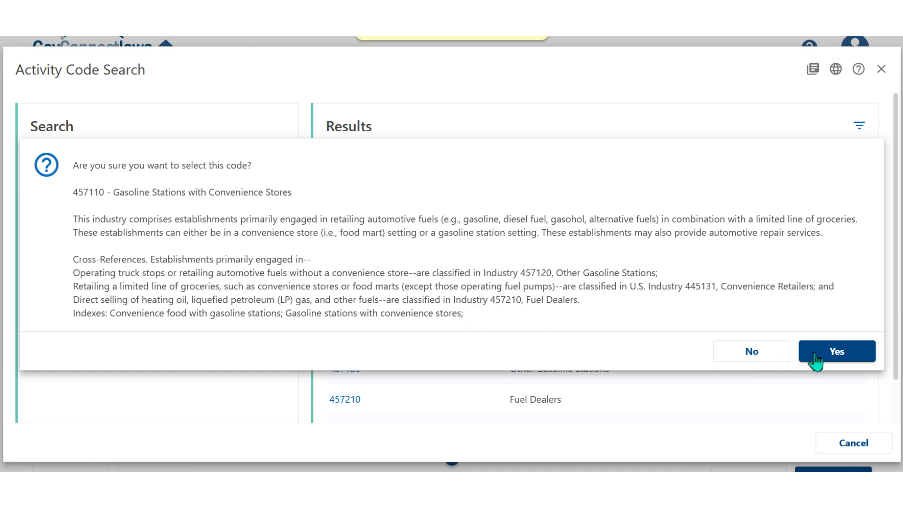
pyautogui.click(836, 357)
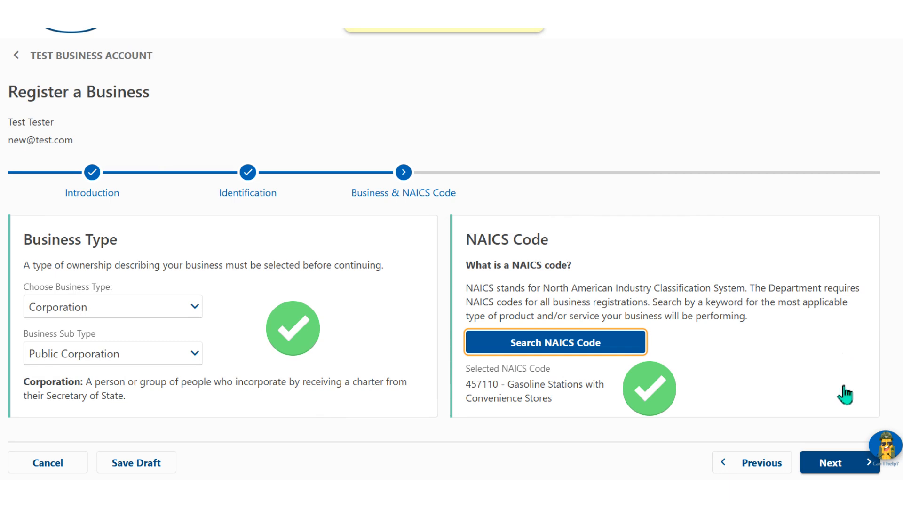
pyautogui.click(830, 464)
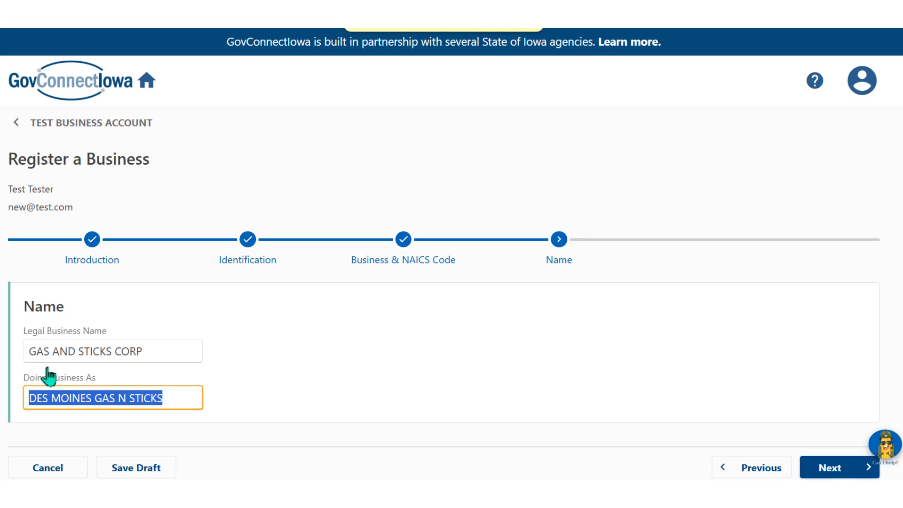
# Step: Name the business GAS AND STICKS CORP, doing business as DES MOINES GAS N STICKS, and enter and retype its FEIN
pyautogui.click(830, 470)
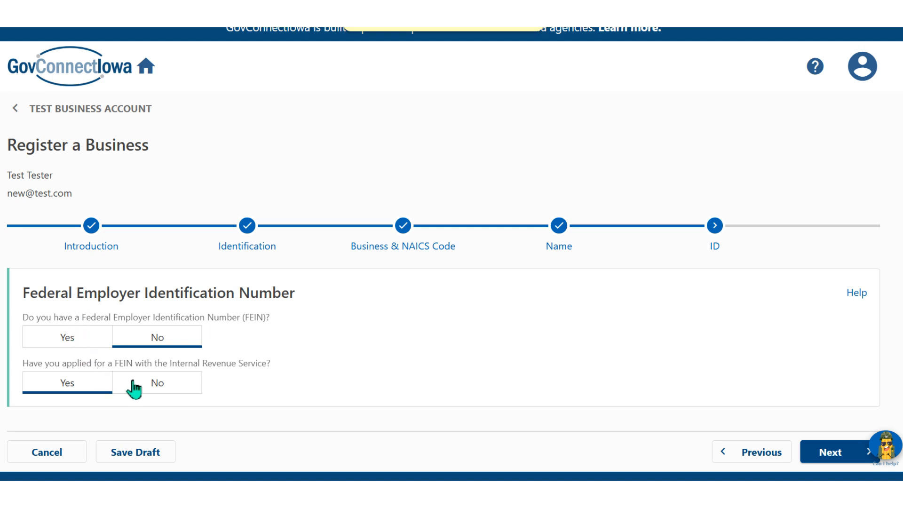
pyautogui.click(159, 387)
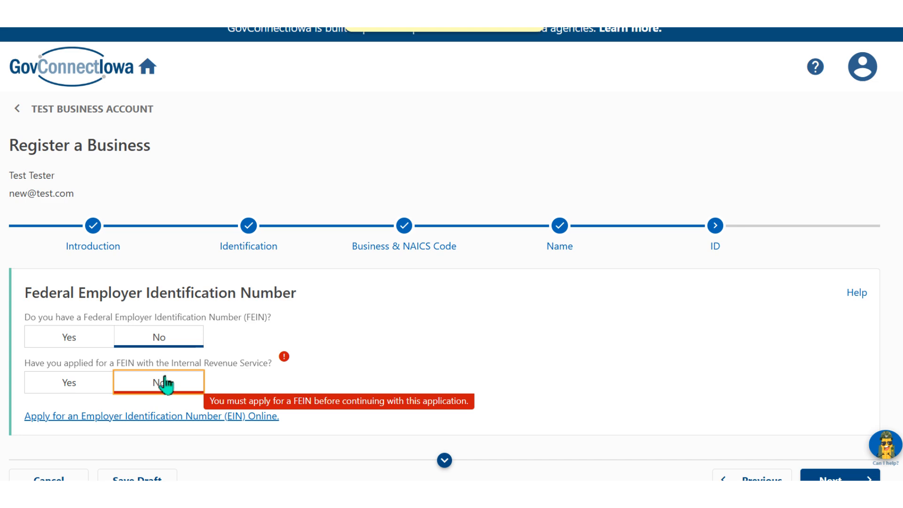
pyautogui.click(71, 341)
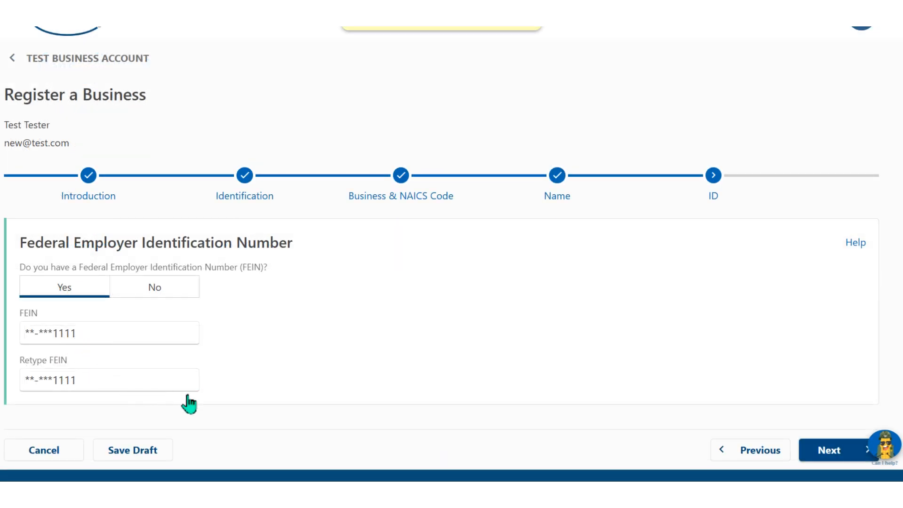
pyautogui.click(829, 451)
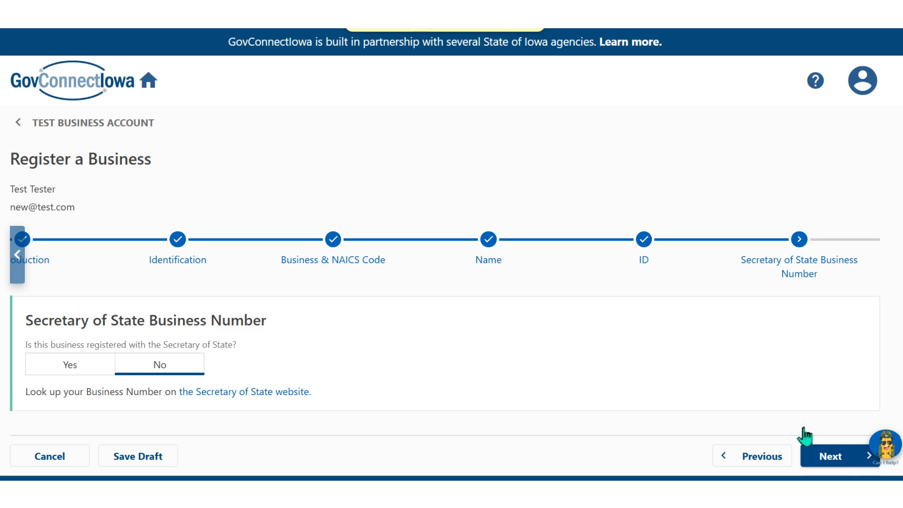
# Step: Answer Yes to being registered with the Secretary of State, consult the business number lookup site and enter the business number
pyautogui.click(70, 366)
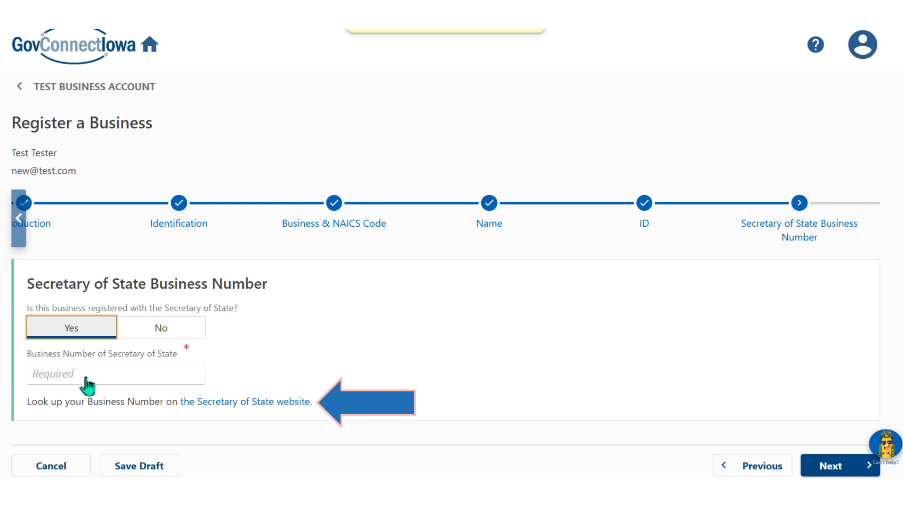
pyautogui.click(256, 404)
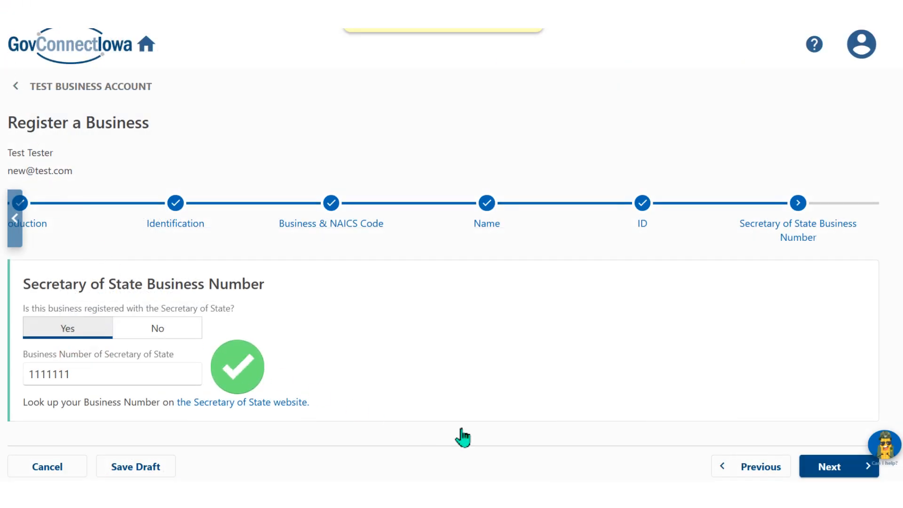
pyautogui.click(833, 466)
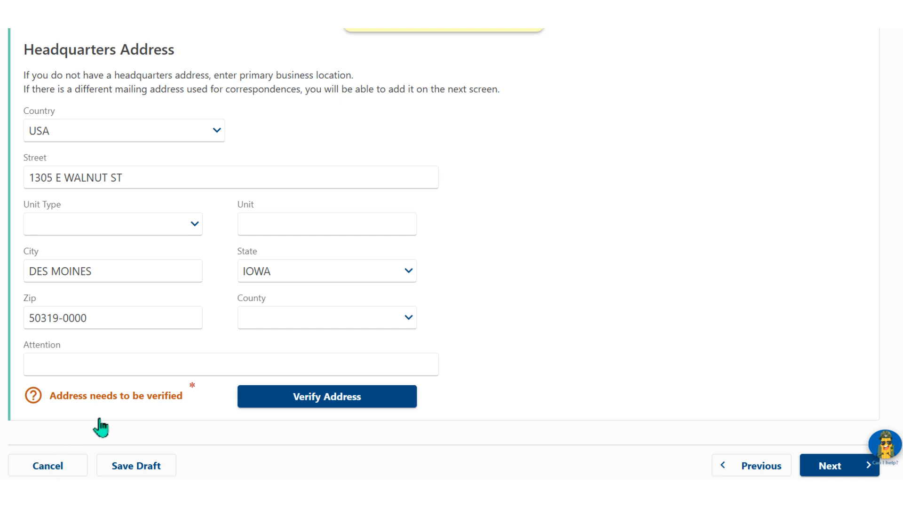
# Step: Verify the headquarters address using the first suggested match and complete the first registration contact's details
pyautogui.click(328, 400)
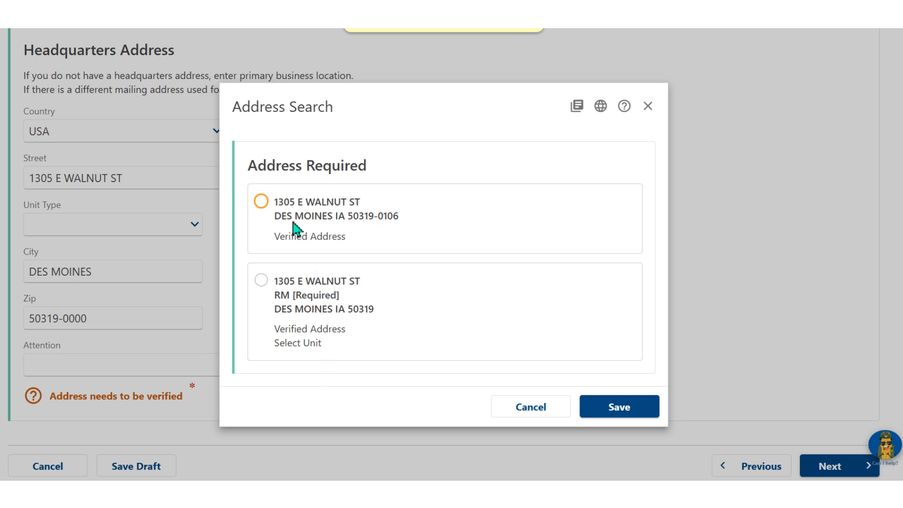
pyautogui.click(261, 202)
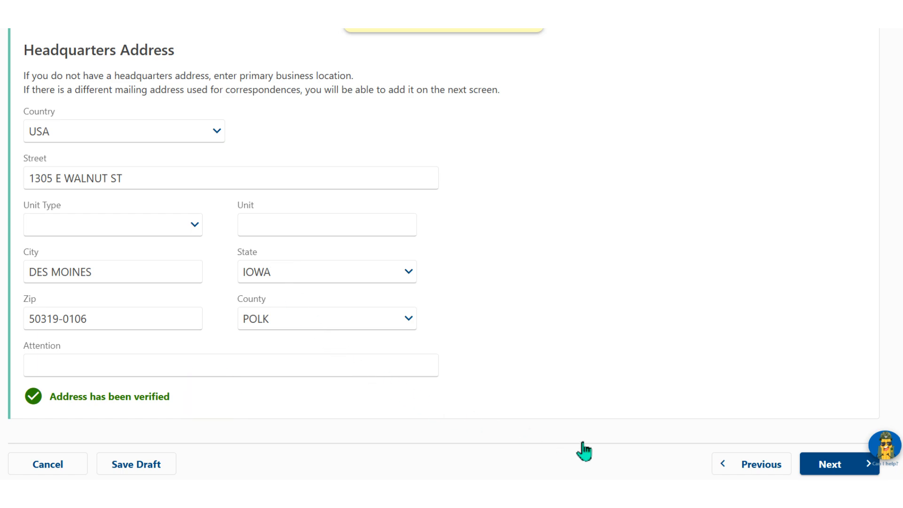
pyautogui.click(830, 464)
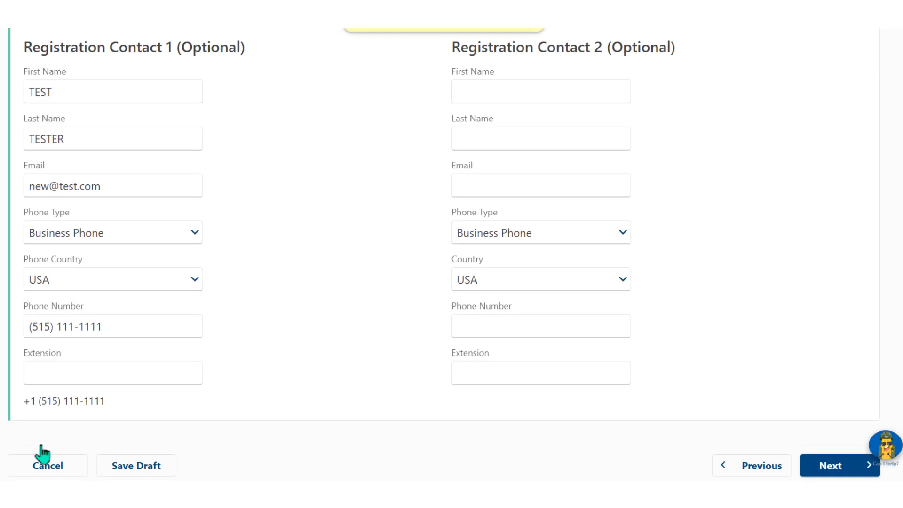
pyautogui.click(830, 468)
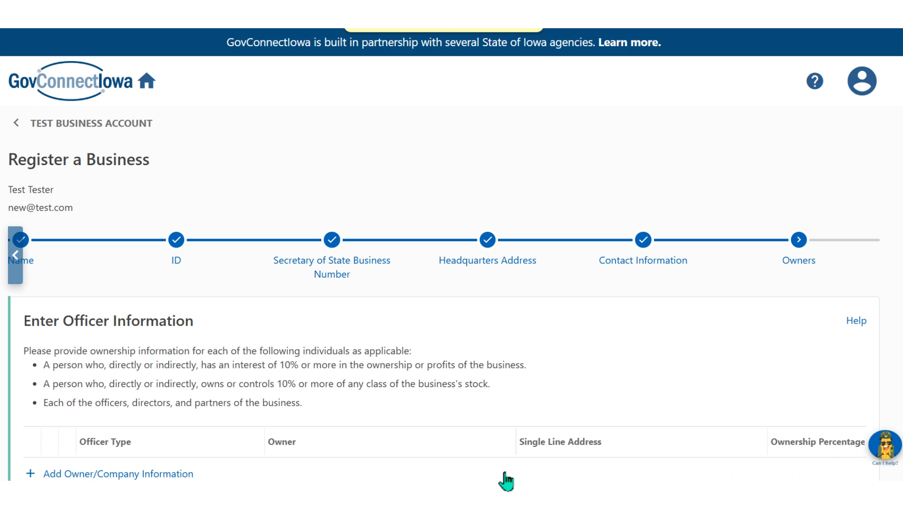
# Step: Add an officer of type Owner with 100% ownership and answer Yes to adding an authorized individual who is not an officer
pyautogui.click(113, 477)
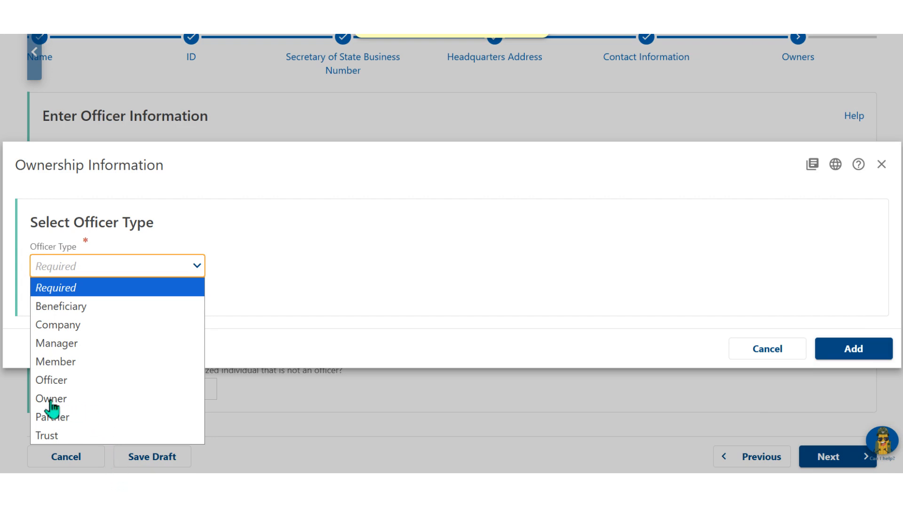
pyautogui.click(50, 400)
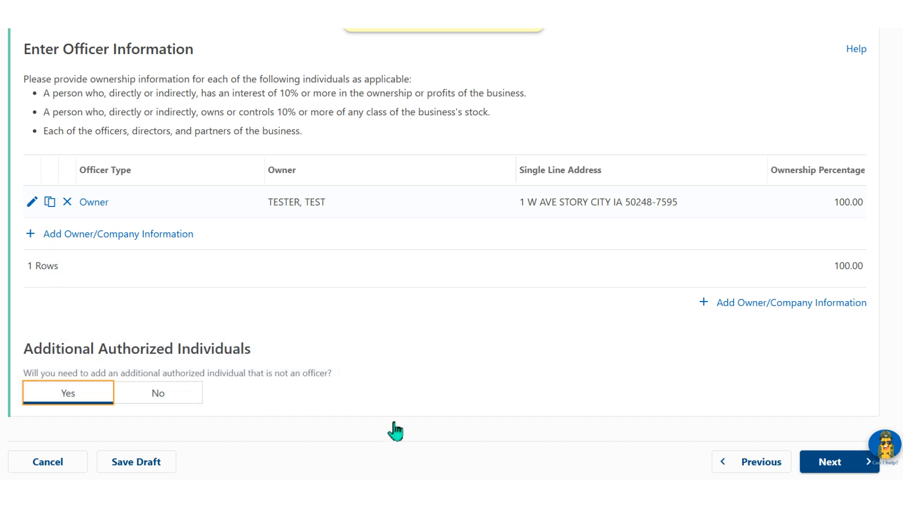
pyautogui.click(832, 466)
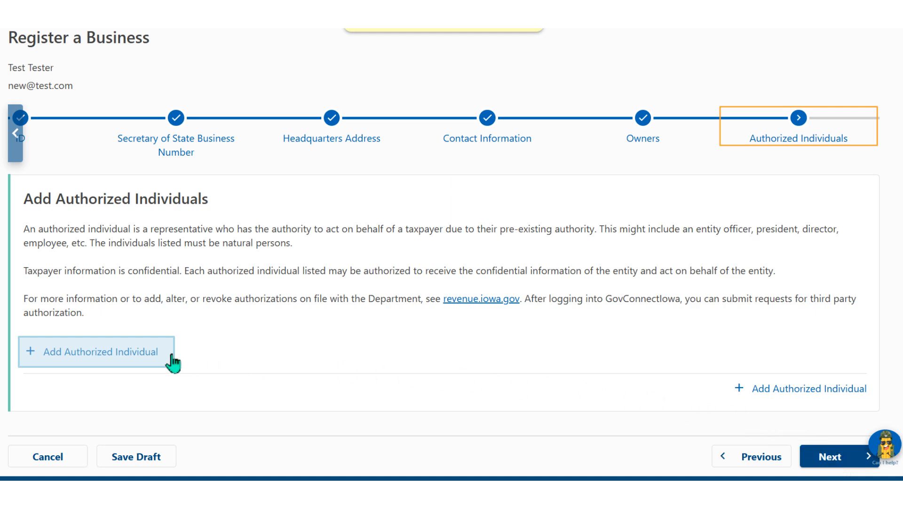
# Step: Add an authorized individual with name, SSN, phone, email and verified address, granting authority to receive confidential information and act for the entity
pyautogui.click(105, 357)
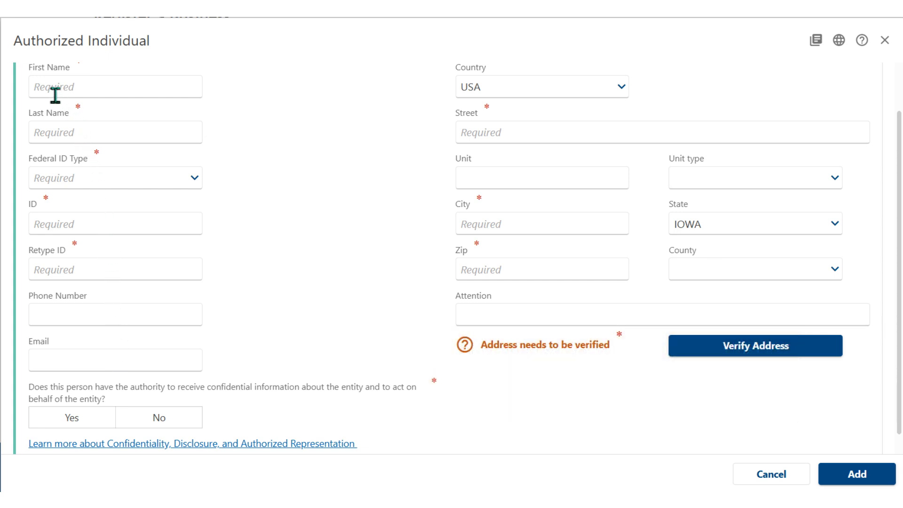
pyautogui.click(39, 86)
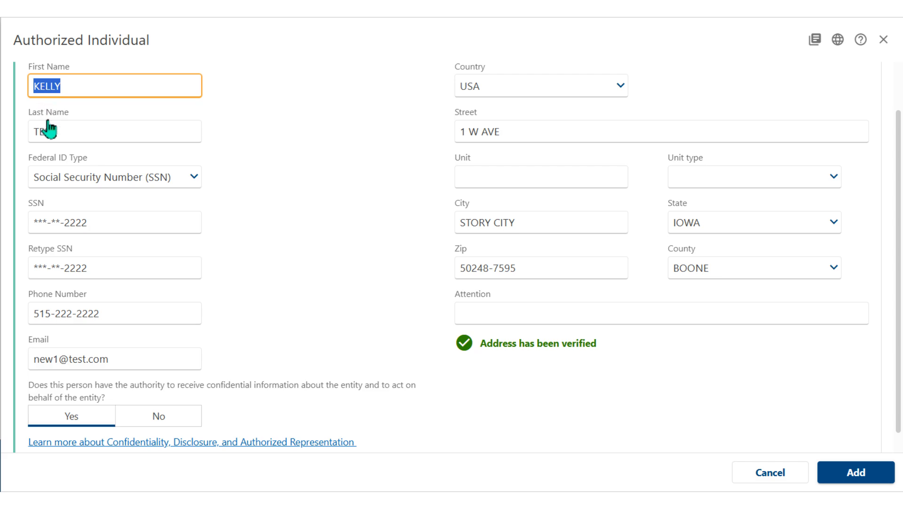
pyautogui.click(852, 473)
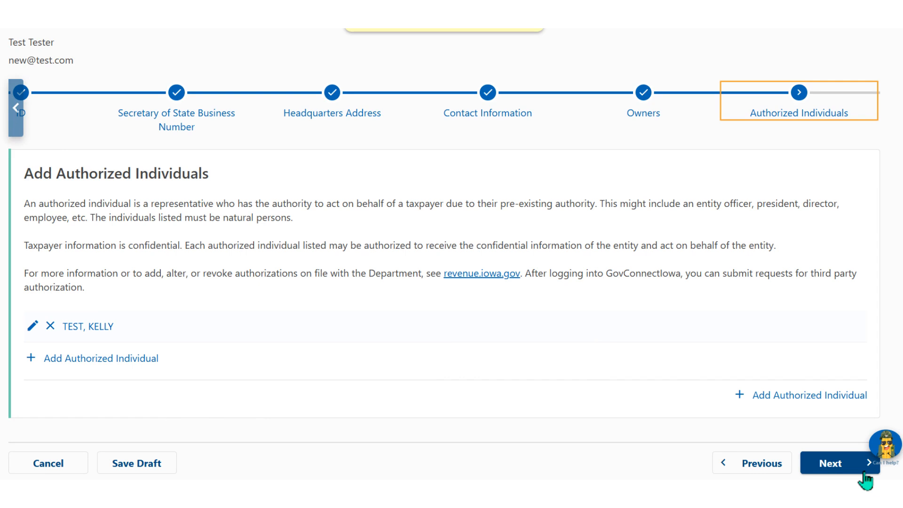
pyautogui.click(837, 469)
# Step: Look through the available permit and license types, and select the Fuel and Retail Tobacco - Cigarette/Tobacco/Nicotine/Vapor permits
pyautogui.scroll(-2, 640, 212)
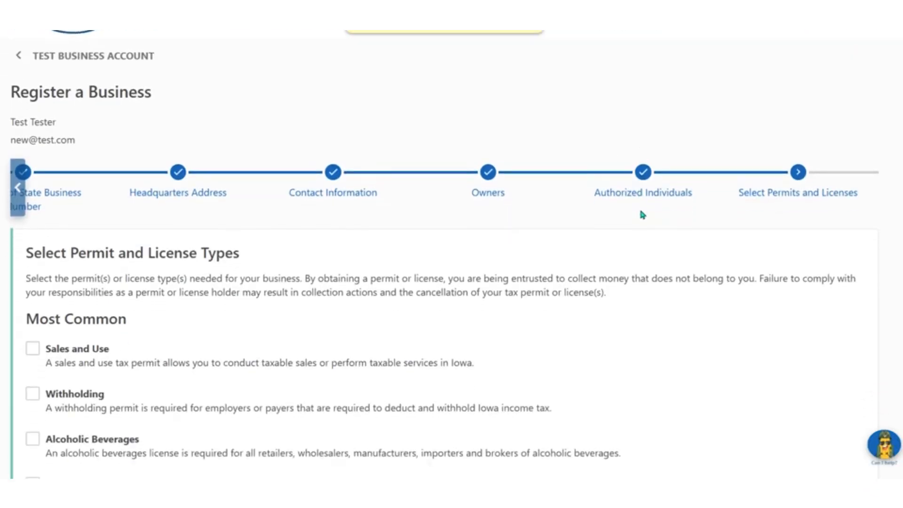
pyautogui.scroll(-5, 643, 214)
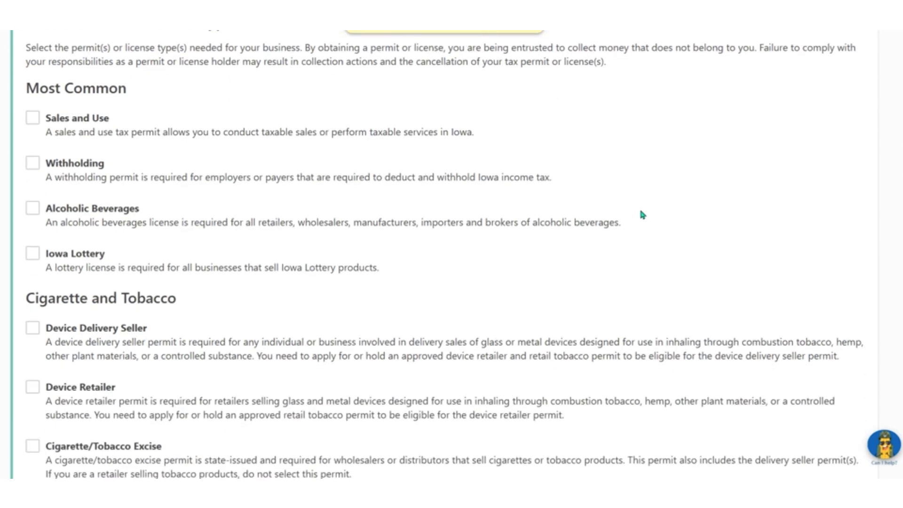
pyautogui.scroll(-6, 642, 215)
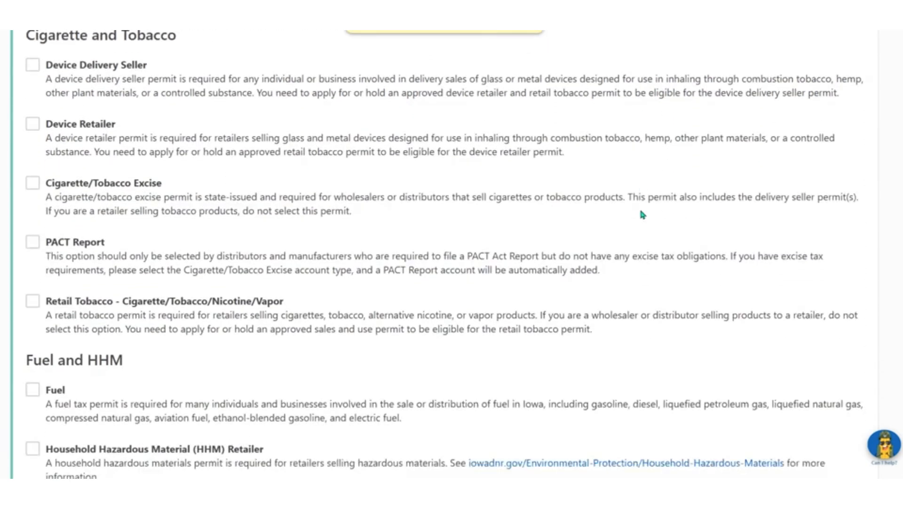
pyautogui.scroll(-6, 642, 214)
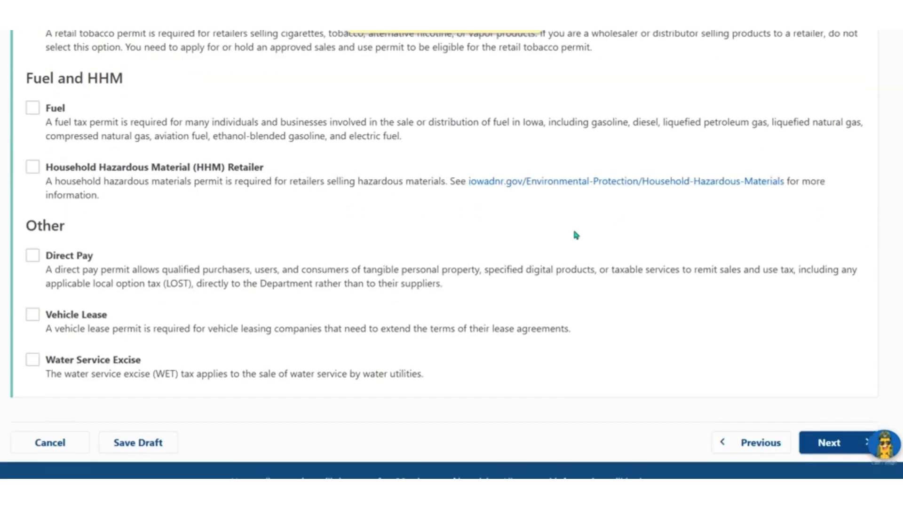
pyautogui.scroll(4, 221, 293)
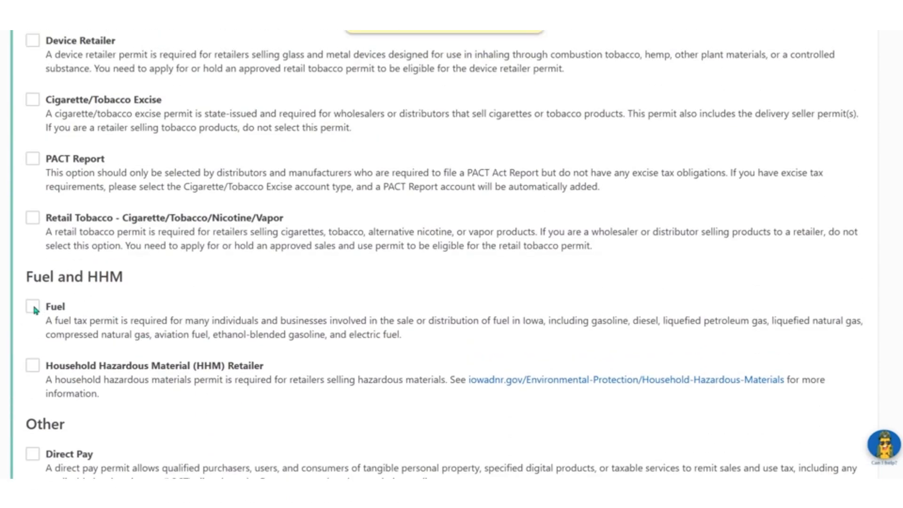
pyautogui.click(33, 307)
pyautogui.scroll(1, 116, 296)
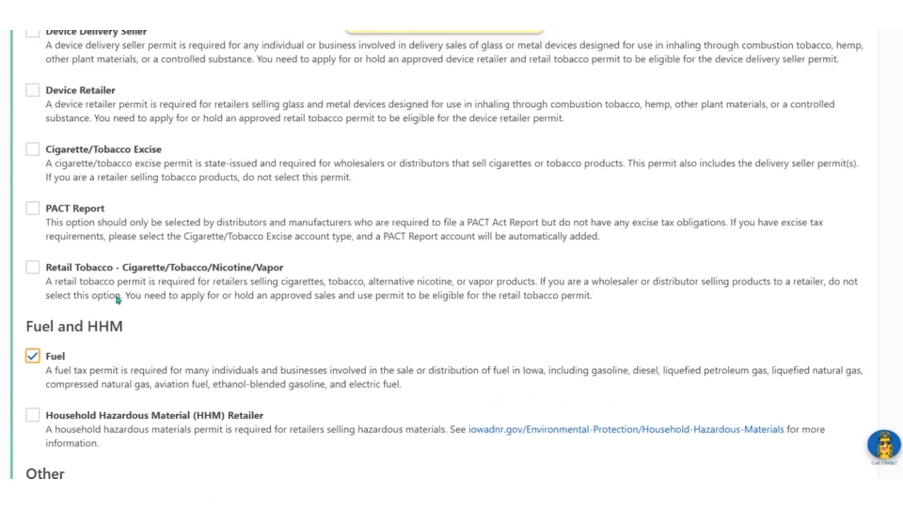
pyautogui.scroll(2, 117, 299)
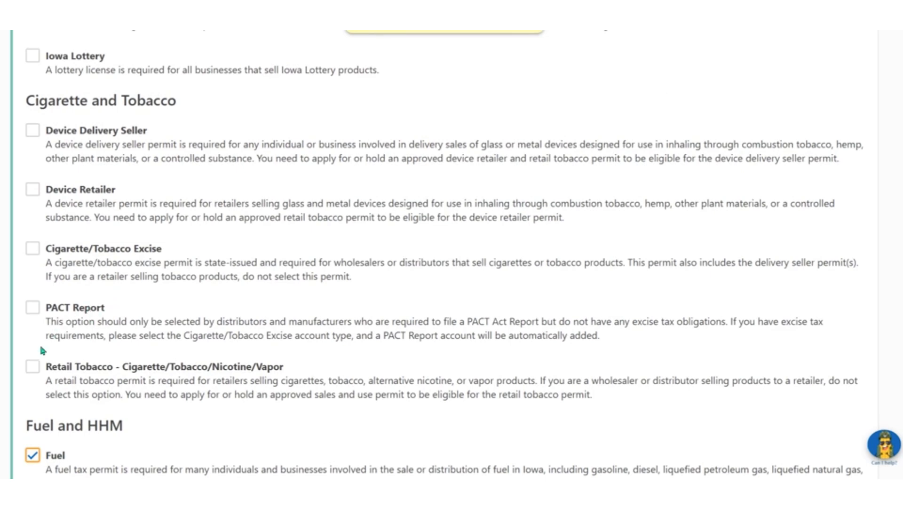
pyautogui.click(33, 370)
pyautogui.scroll(3, 131, 317)
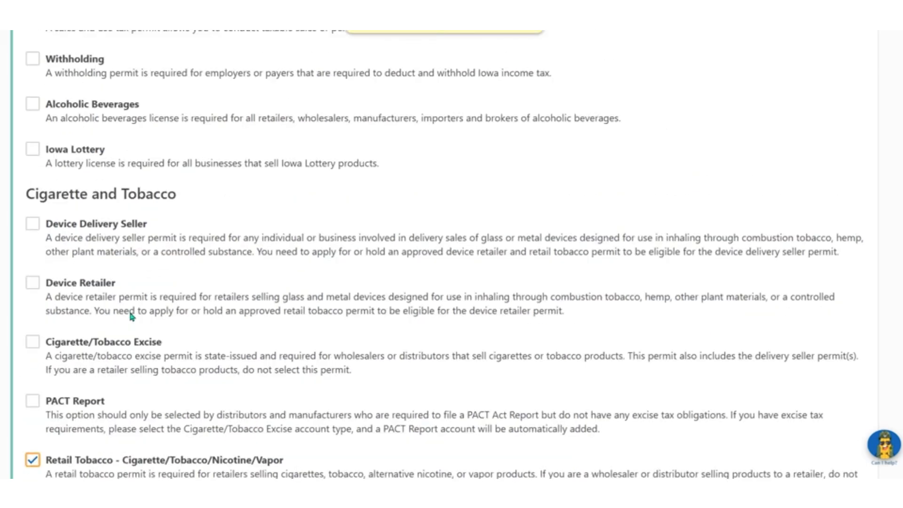
# Step: Select Iowa Lottery, Sales and Use, Alcoholic Beverages and Withholding among the most common permits, and continue to the seasonal filing options
pyautogui.scroll(2, 129, 315)
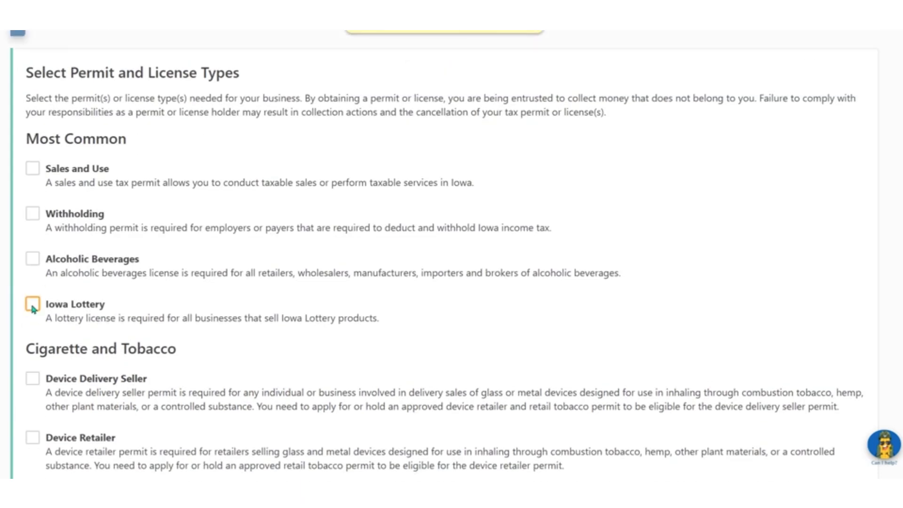
pyautogui.click(32, 304)
pyautogui.click(33, 168)
pyautogui.click(33, 258)
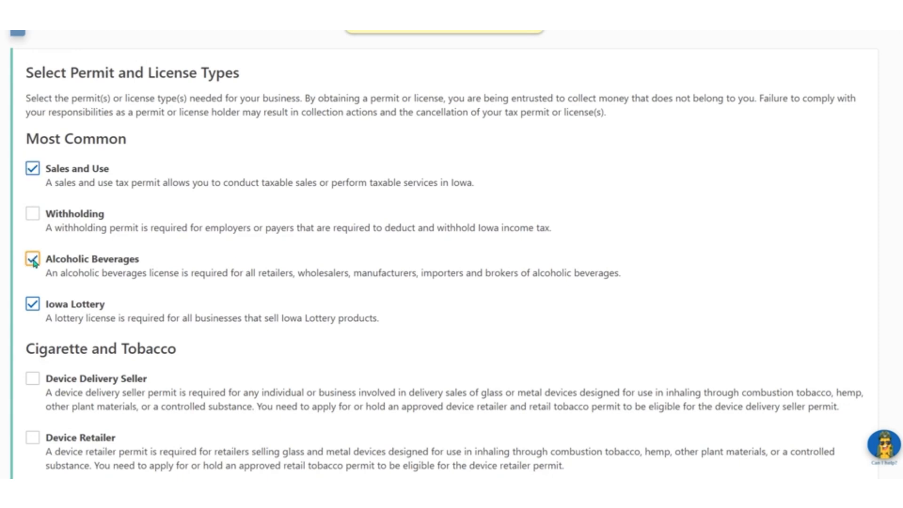
pyautogui.click(31, 213)
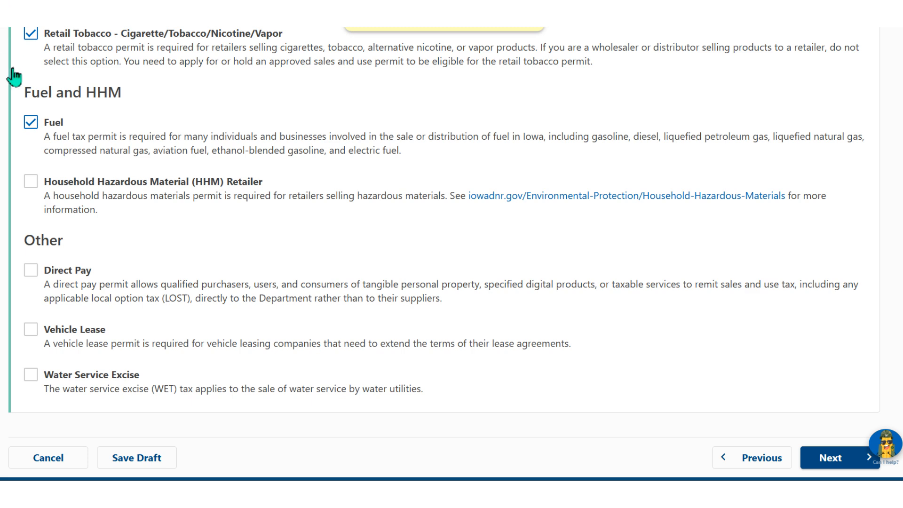
pyautogui.click(833, 458)
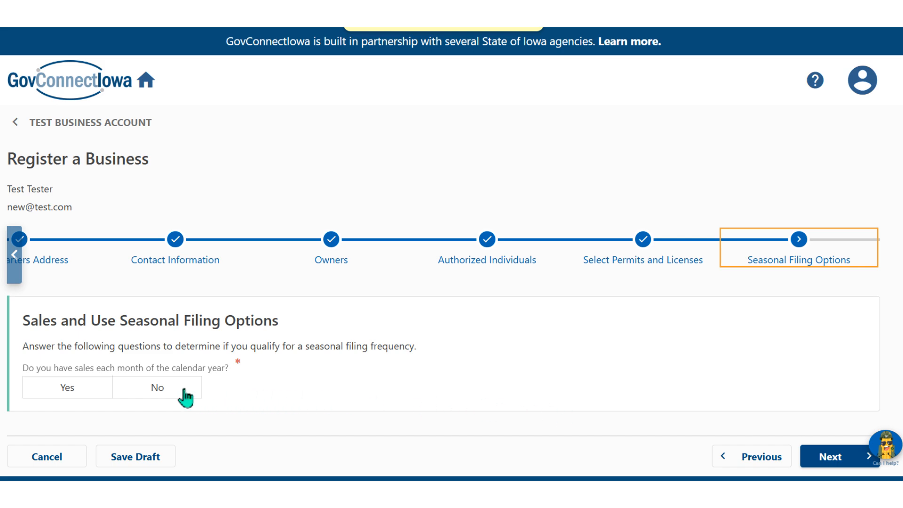
# Step: Try No for both seasonal filing questions, settle on Yes for having sales each month of the calendar year, and continue
pyautogui.click(158, 389)
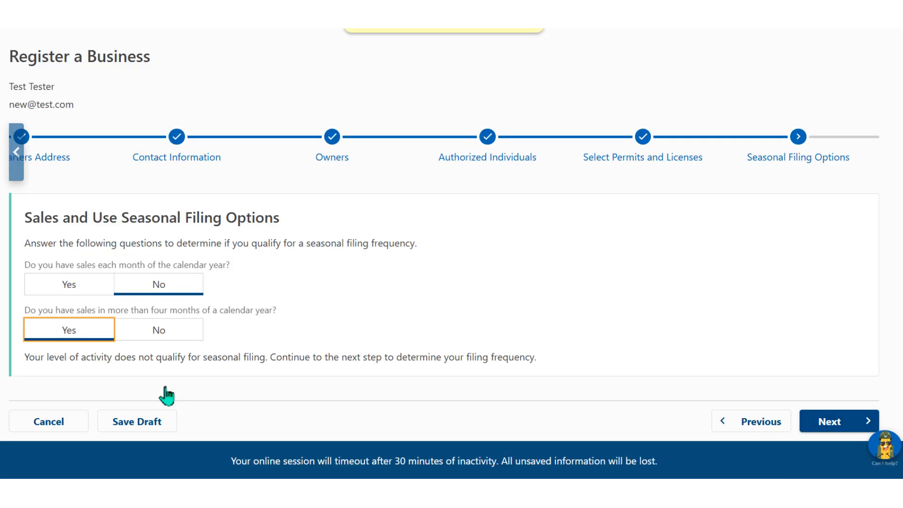
pyautogui.click(159, 333)
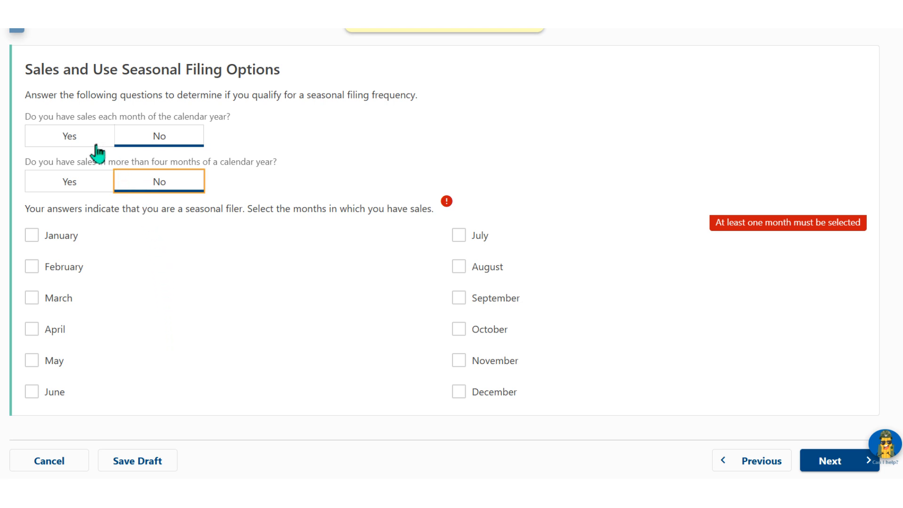
pyautogui.click(69, 142)
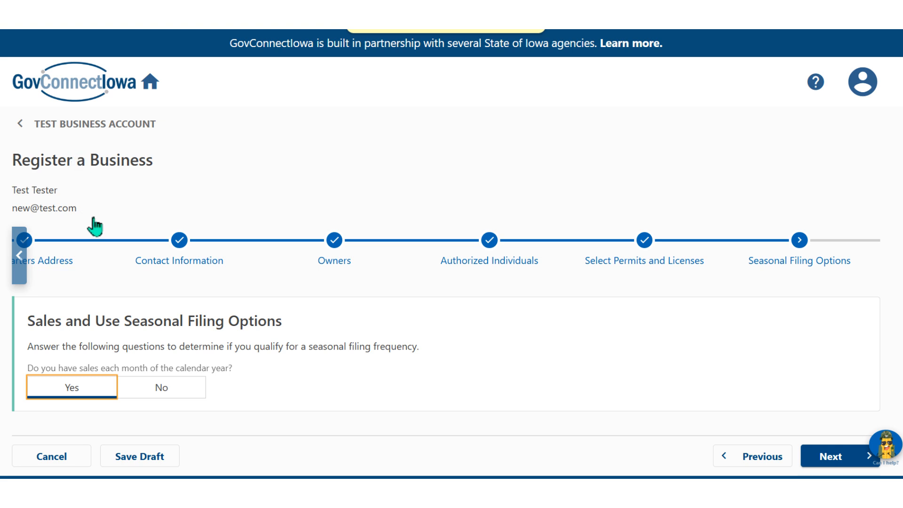
pyautogui.click(829, 470)
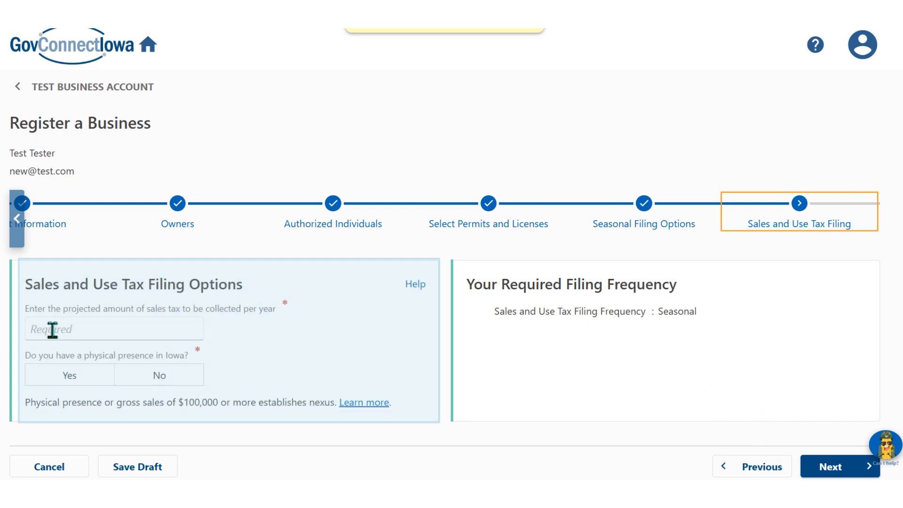
# Step: Set the projected yearly sales tax to 500,000.00 with a physical presence in Iowa, and keep No for a separate Sales and Use mailing address
pyautogui.click(34, 328)
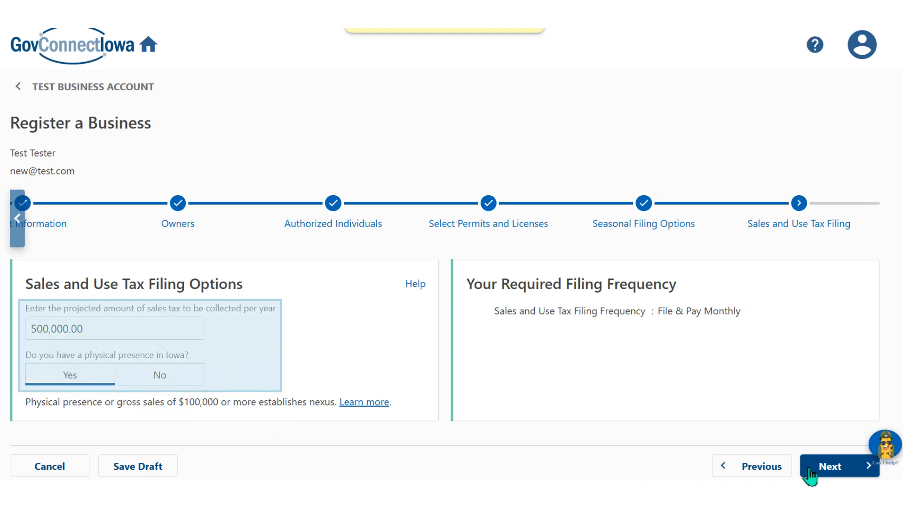
pyautogui.click(831, 473)
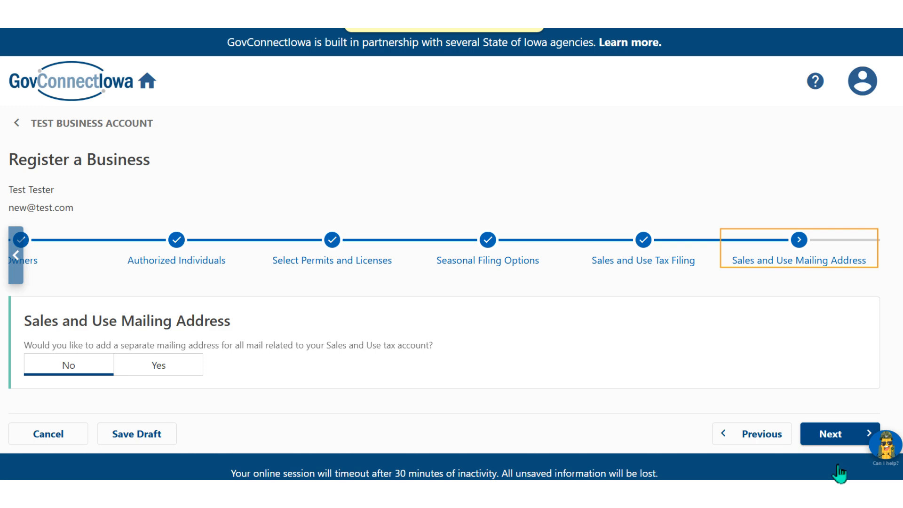
pyautogui.click(830, 434)
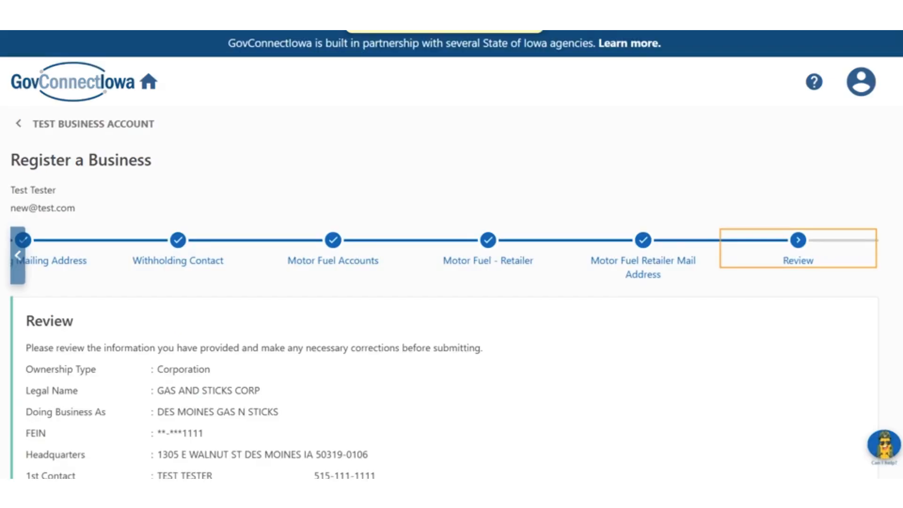
# Step: Review the registration summary from the business details and permit types through the owner information, and proceed to the submission confirmation
pyautogui.scroll(-3, 451, 253)
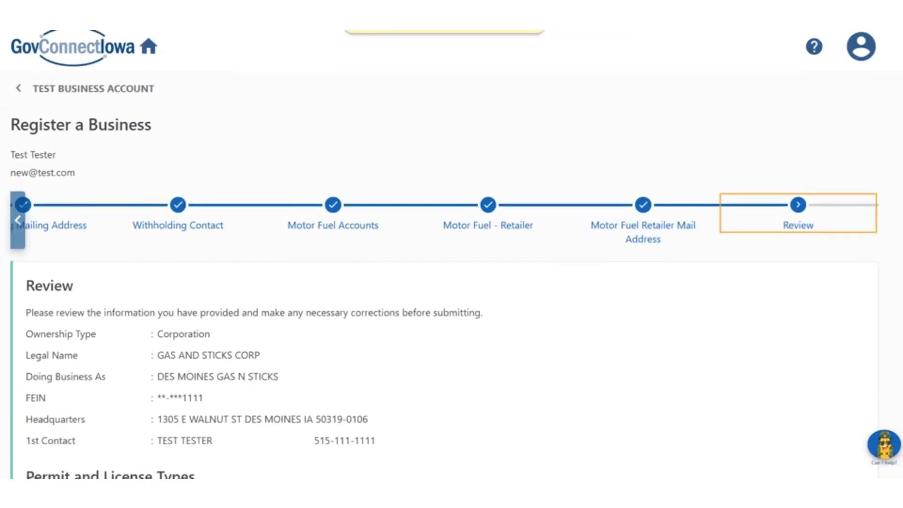
pyautogui.scroll(-3, 452, 254)
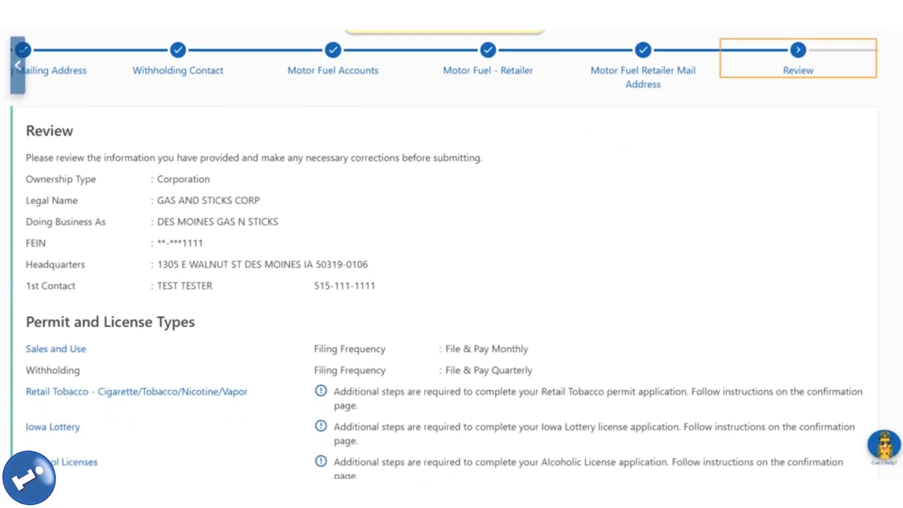
pyautogui.scroll(-3, 451, 254)
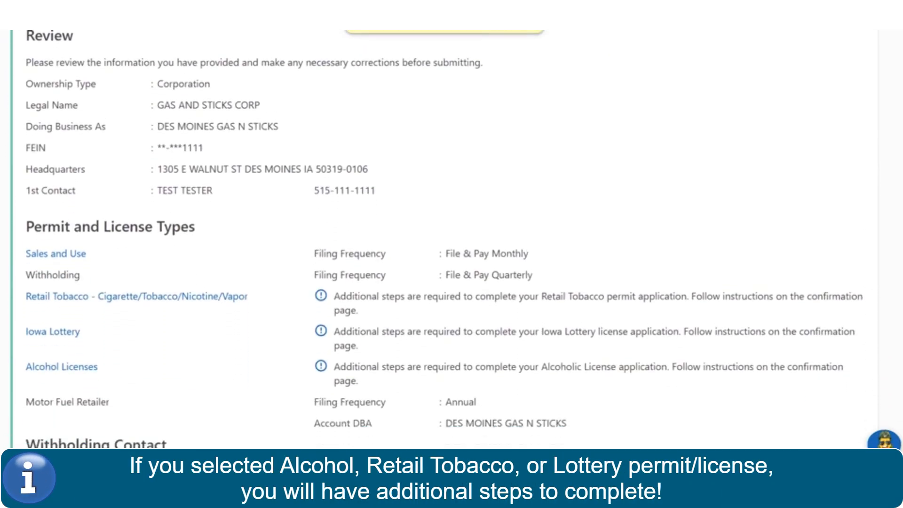
pyautogui.scroll(-2, 451, 254)
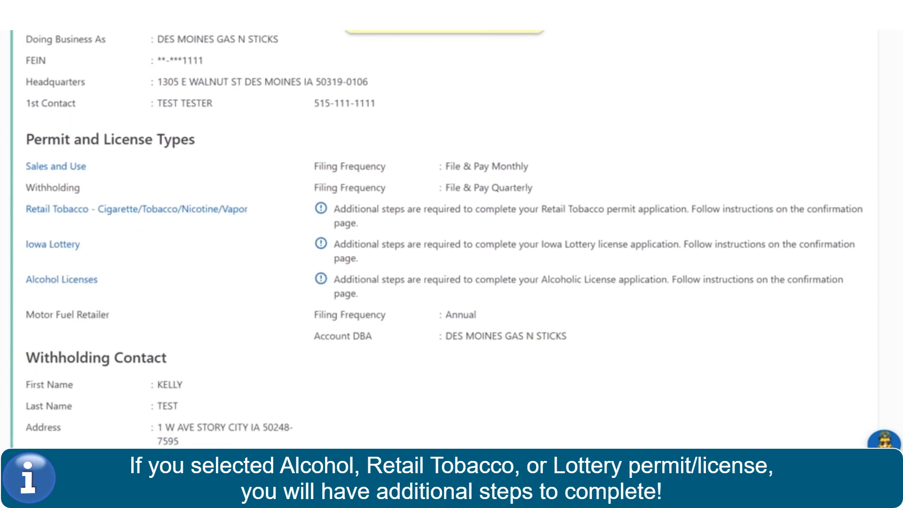
pyautogui.scroll(-2, 445, 239)
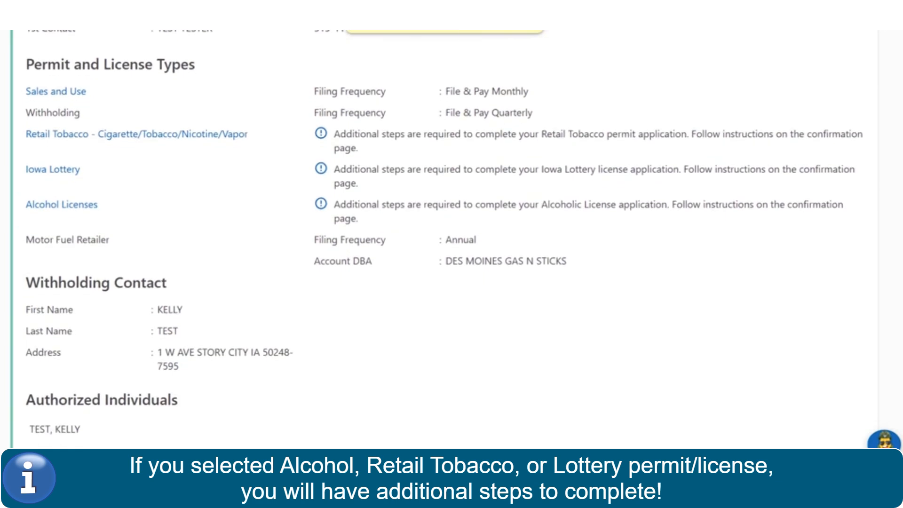
pyautogui.scroll(-1, 445, 238)
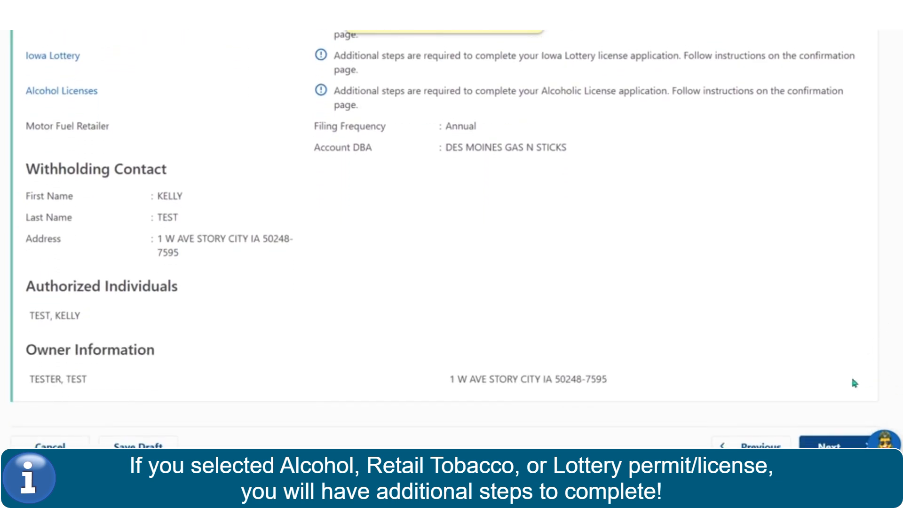
pyautogui.click(830, 445)
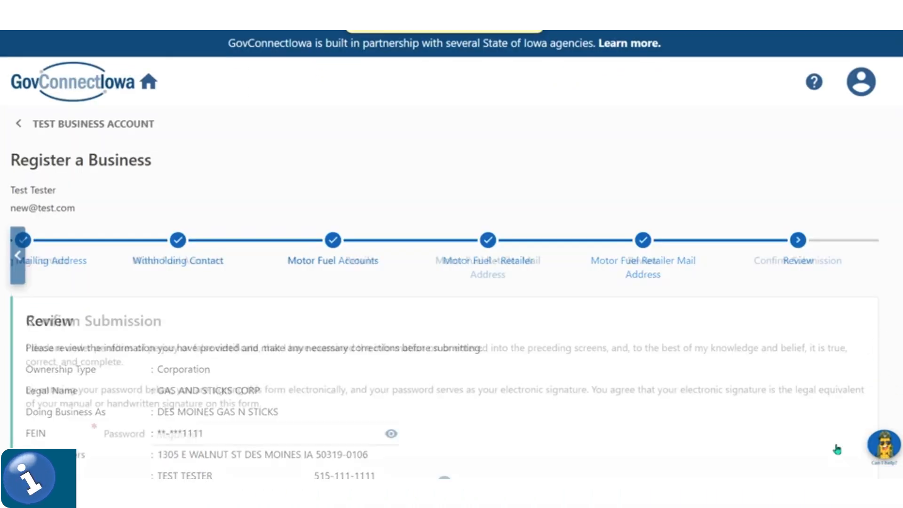